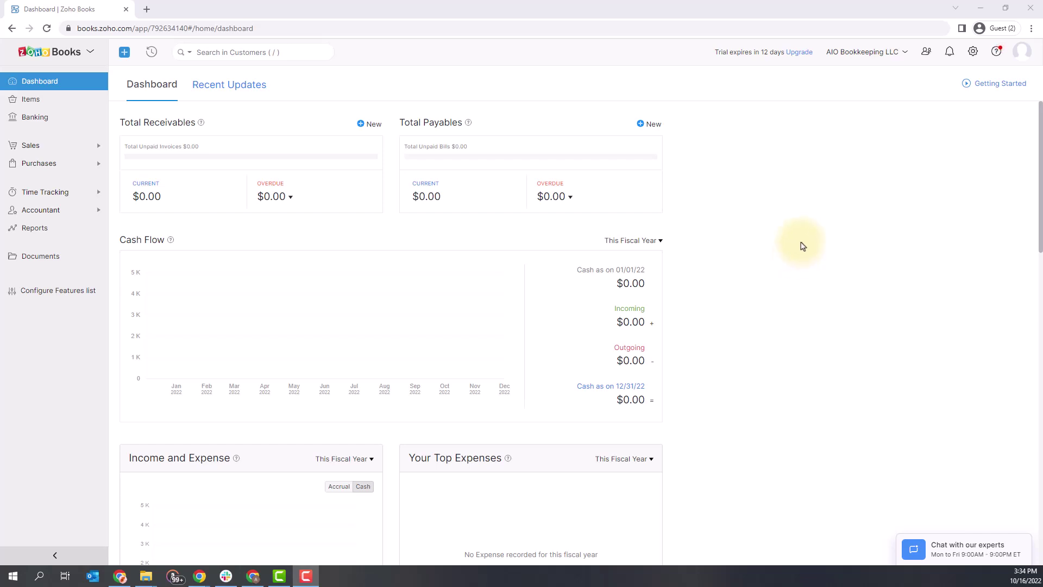
# Step: Start connecting a bank or credit card from the Banking section
pyautogui.click(65, 118)
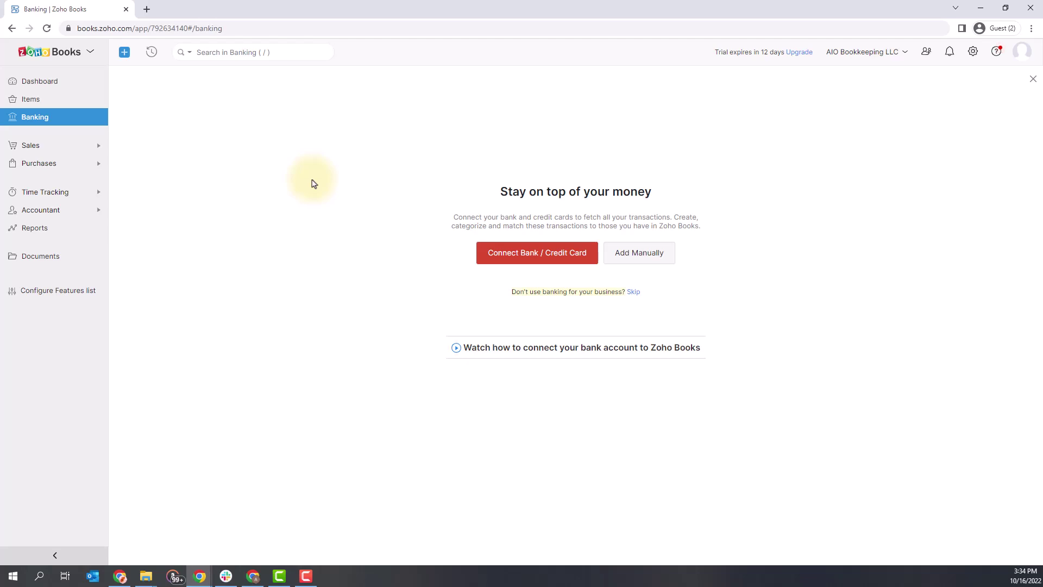
pyautogui.click(487, 255)
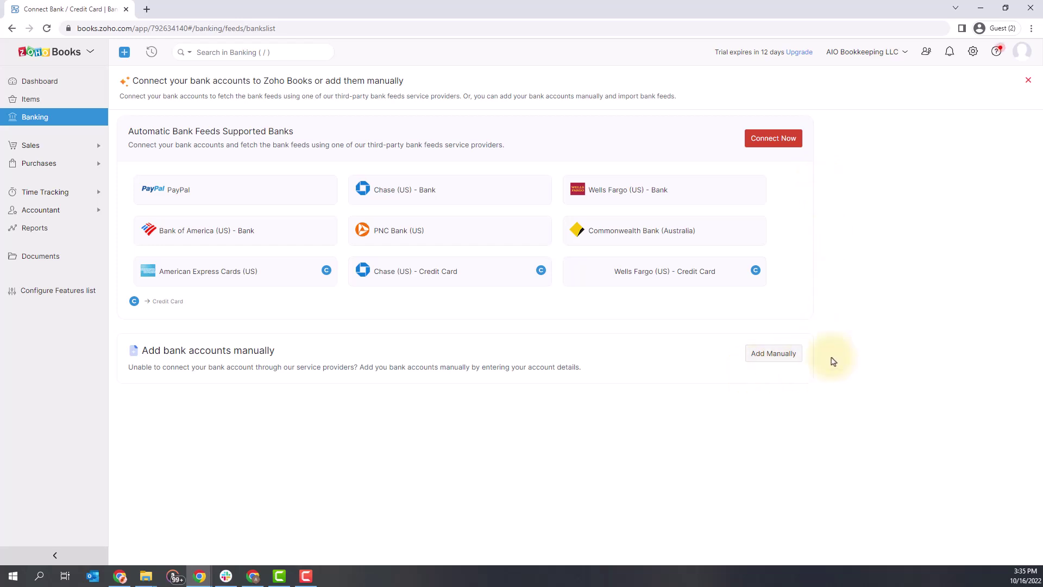
# Step: Accept the Yodlee end-user terms for automatic feeds and proceed to bank selection
pyautogui.click(767, 141)
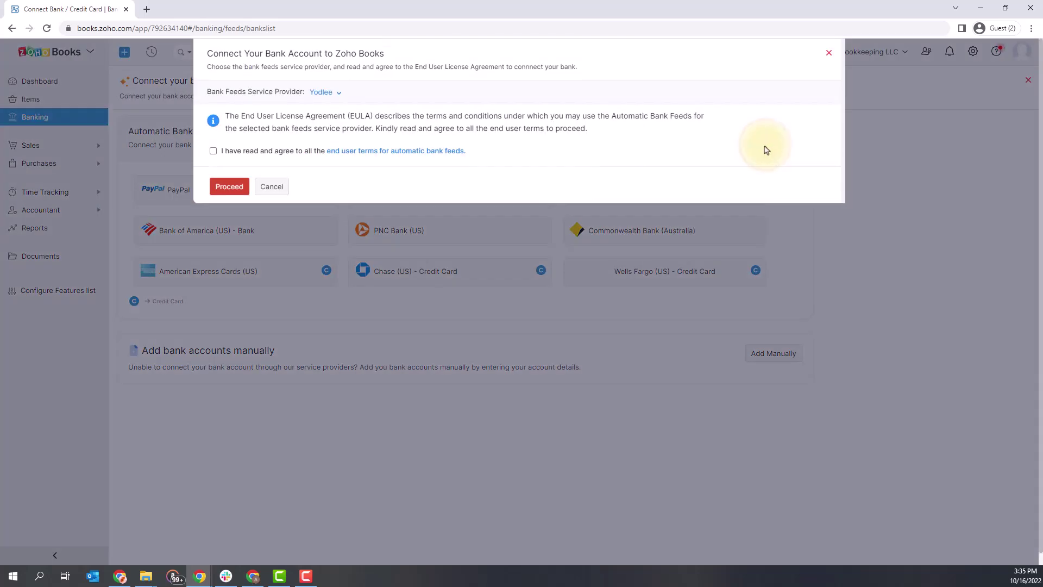
pyautogui.click(214, 151)
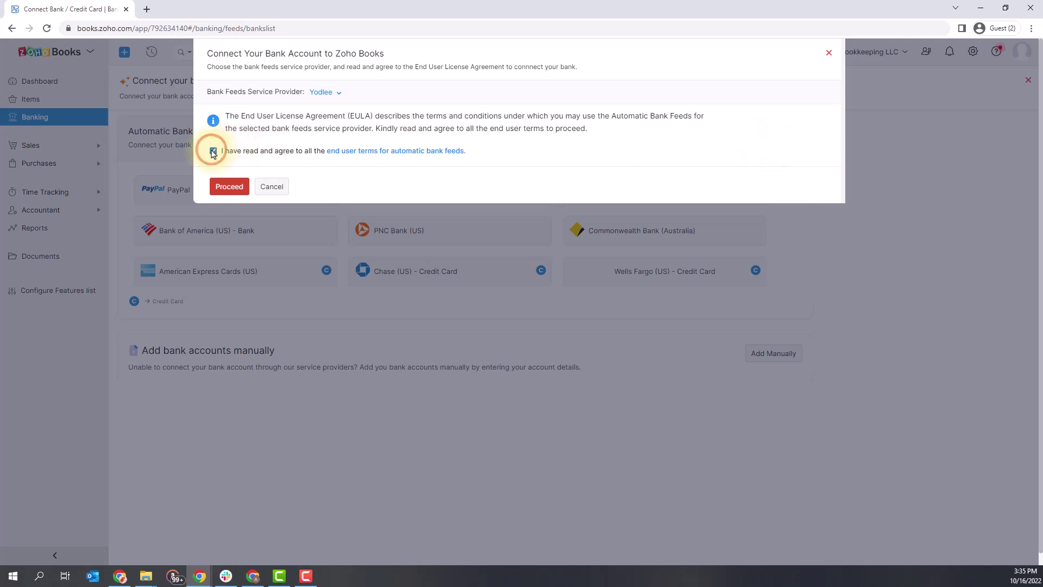
pyautogui.click(227, 192)
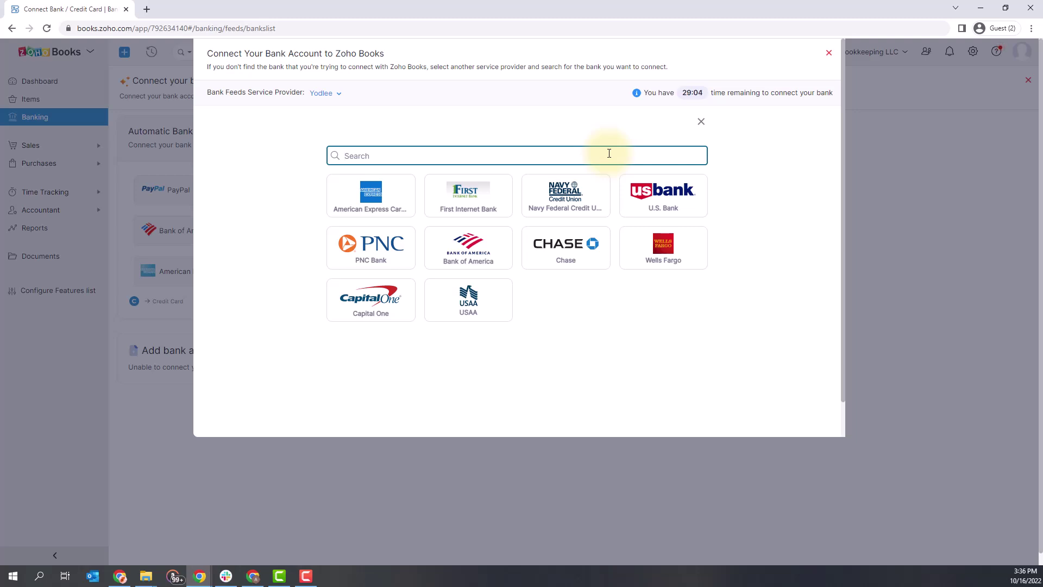
pyautogui.write('relay')
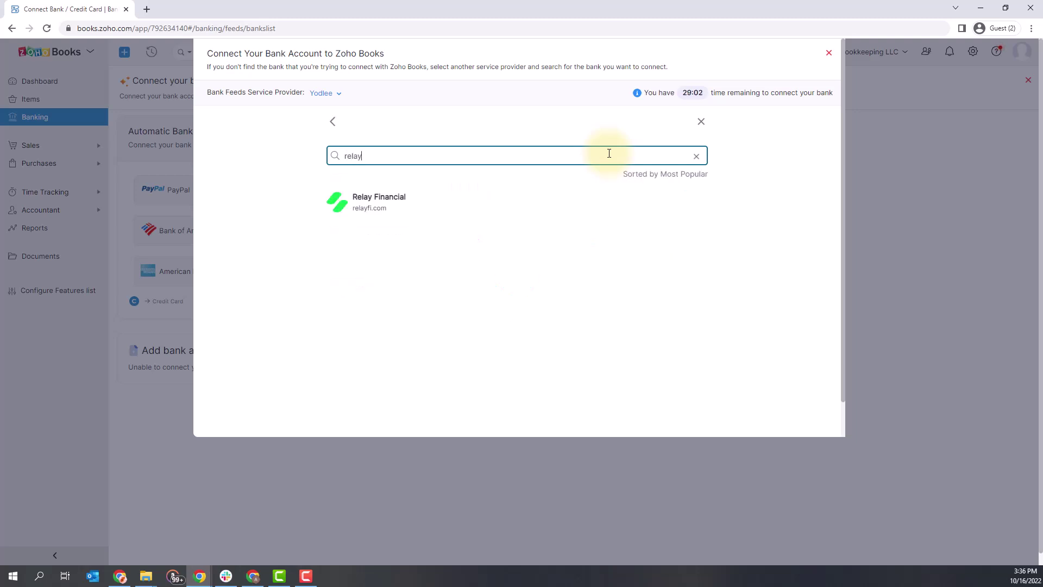
# Step: Choose Relay Financial and submit the Relay email and password
pyautogui.click(601, 207)
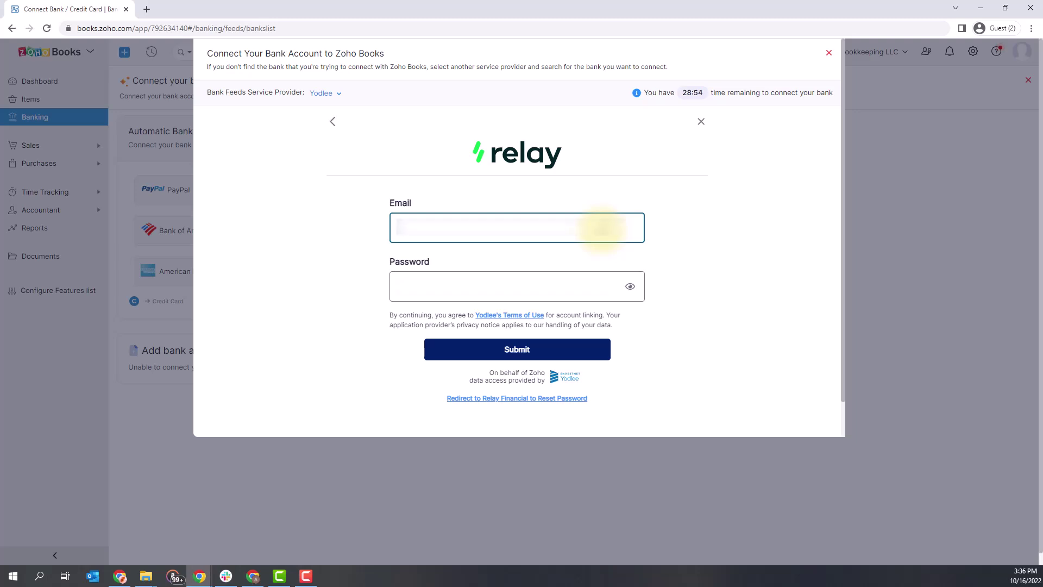
pyautogui.write('bookkee')
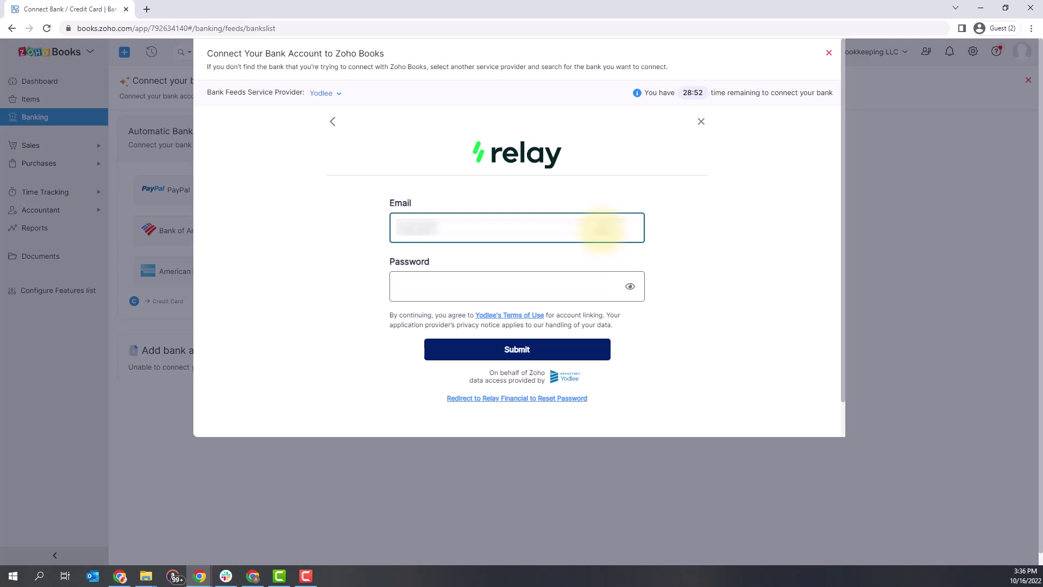
pyautogui.write('ping')
pyautogui.press('Tab')
pyautogui.write('password')
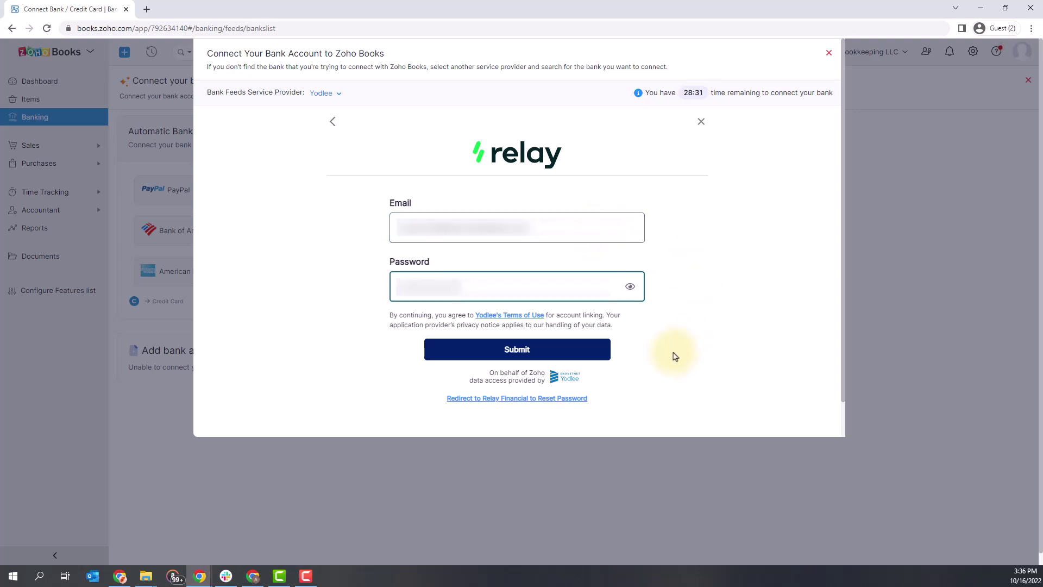
pyautogui.click(589, 356)
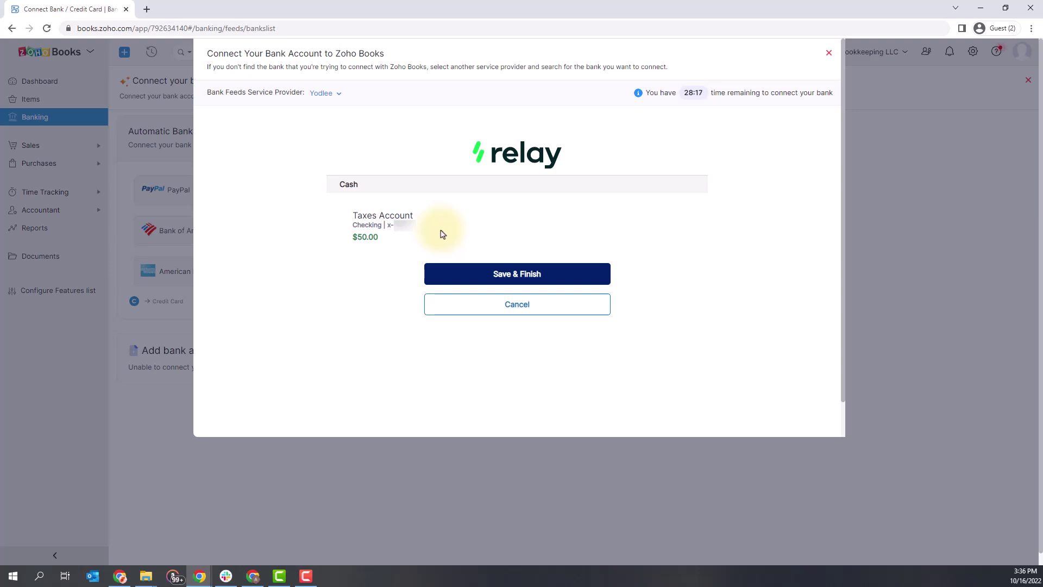
# Step: Save the Relay Taxes Account and fetch bank feeds starting September 1, 2022
pyautogui.click(449, 275)
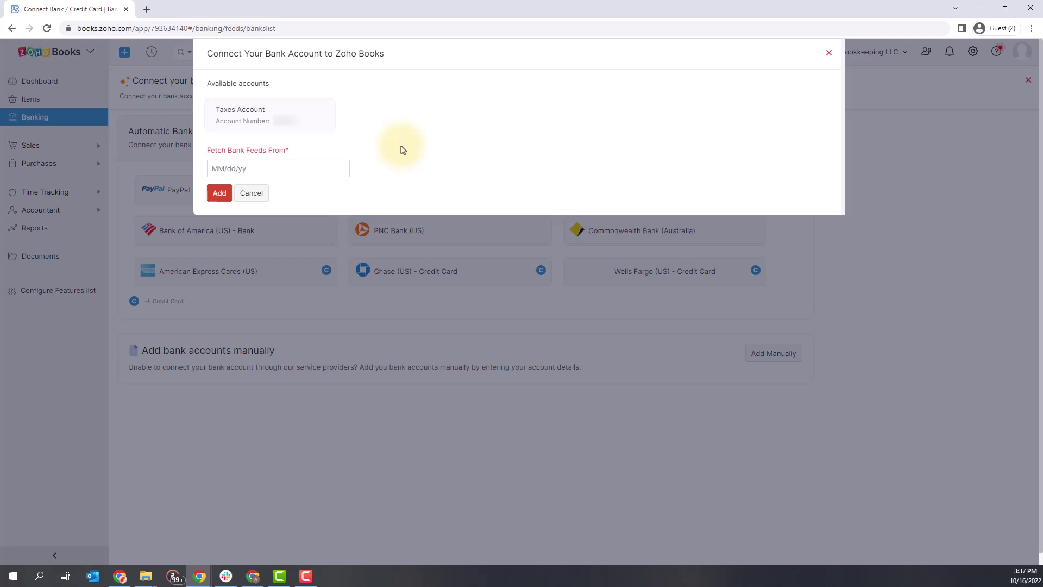
pyautogui.click(307, 168)
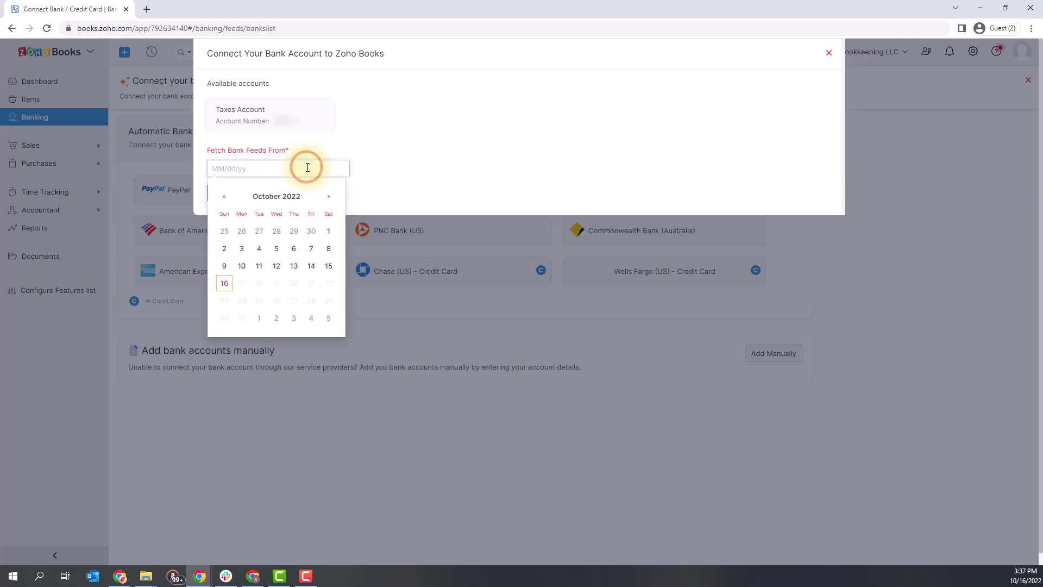
pyautogui.click(224, 197)
pyautogui.click(294, 231)
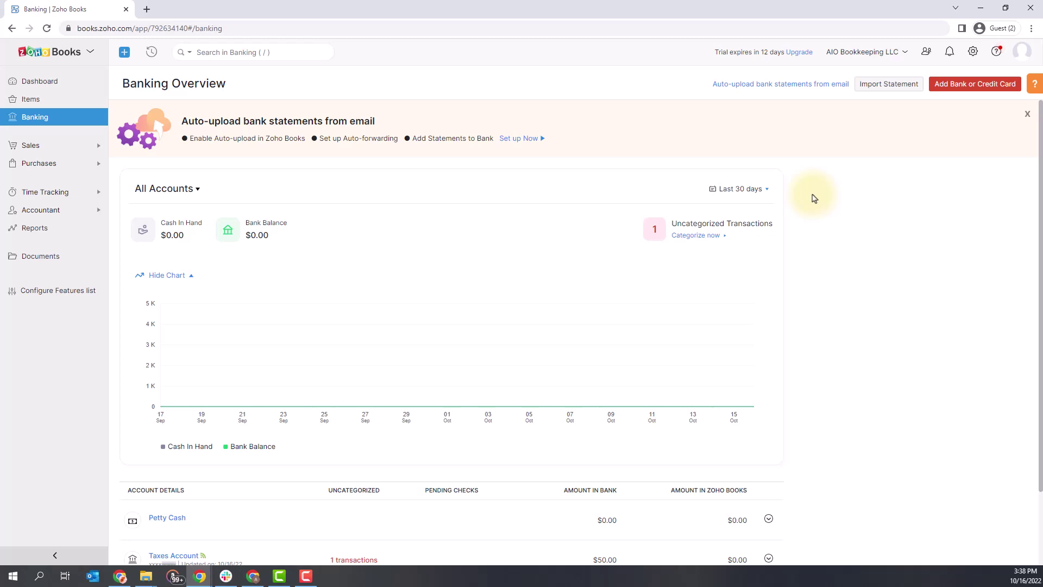
pyautogui.click(814, 198)
pyautogui.scroll(-1, 827, 207)
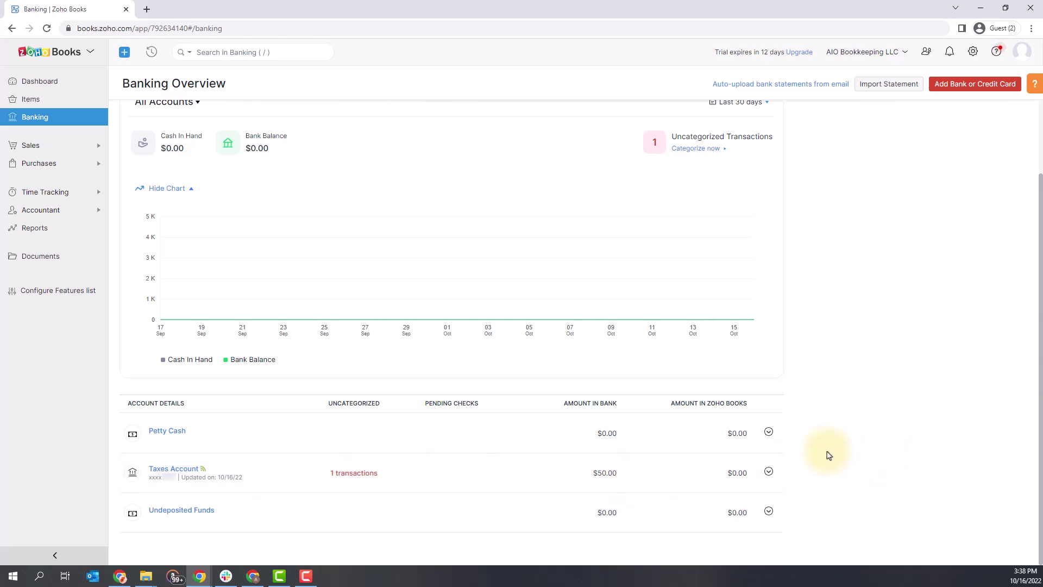
pyautogui.scroll(1, 827, 455)
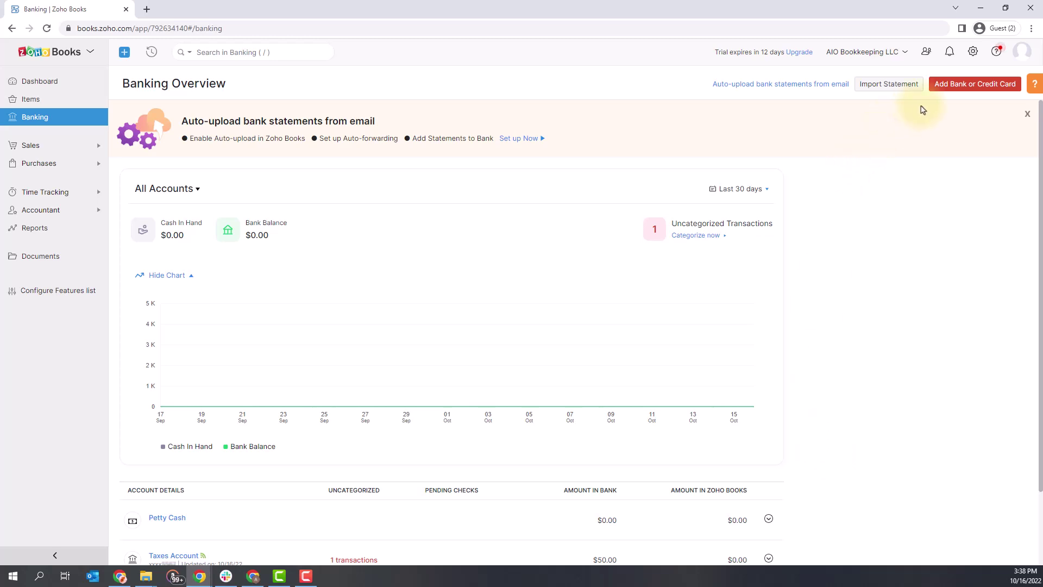